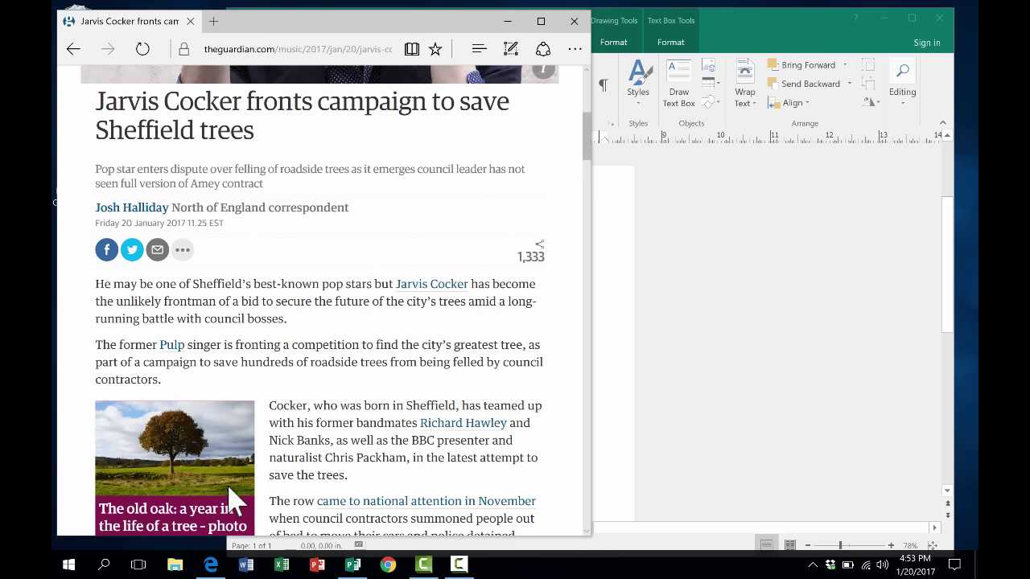
Scroll up and down through the Guardian article on Jarvis Cocker and Sheffield trees in Edge
scroll(326, 407, "up", 2)
scroll(314, 408, "up", 3)
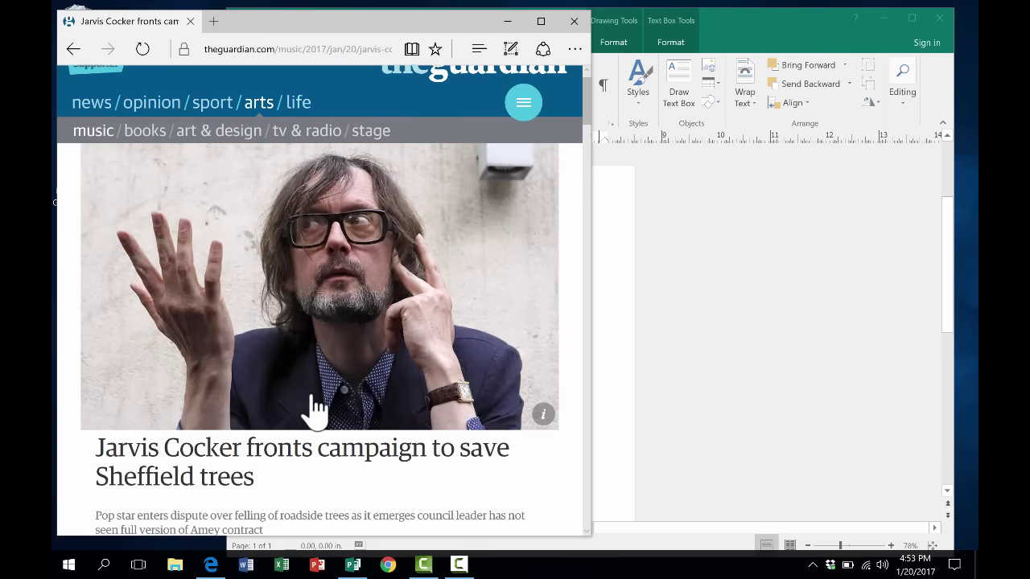
scroll(313, 408, "down", 3)
scroll(312, 408, "down", 2)
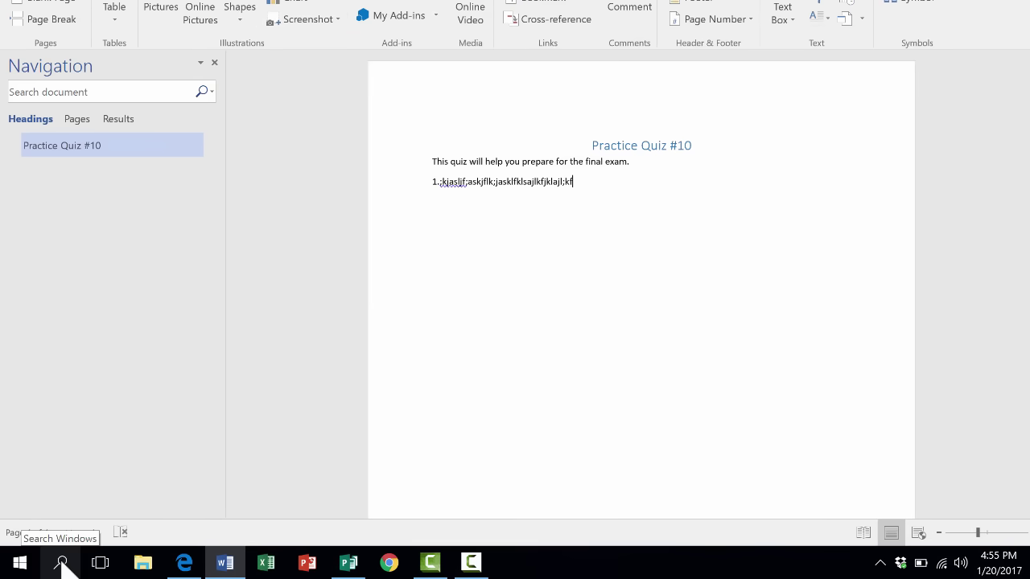
Launch Snipping Tool by searching Windows for 'snipp', and move its window aside
left_click(62, 563)
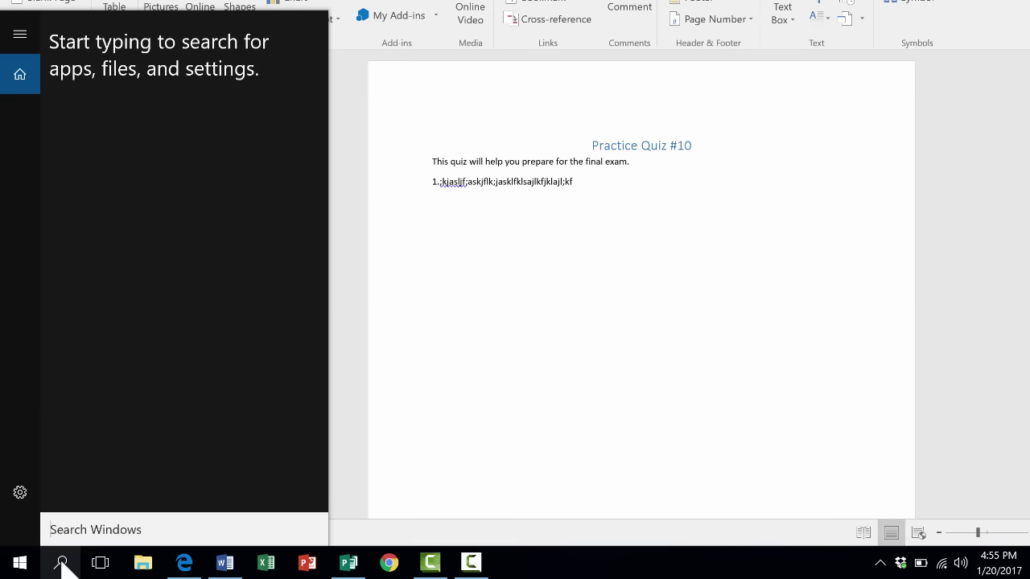
type("snipp")
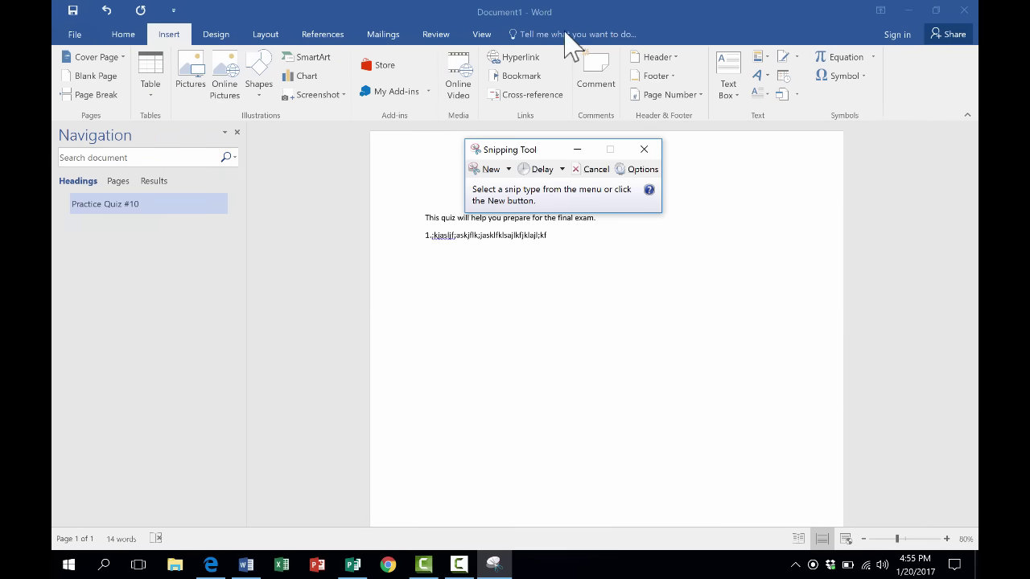
left_click_drag(557, 147, 642, 139)
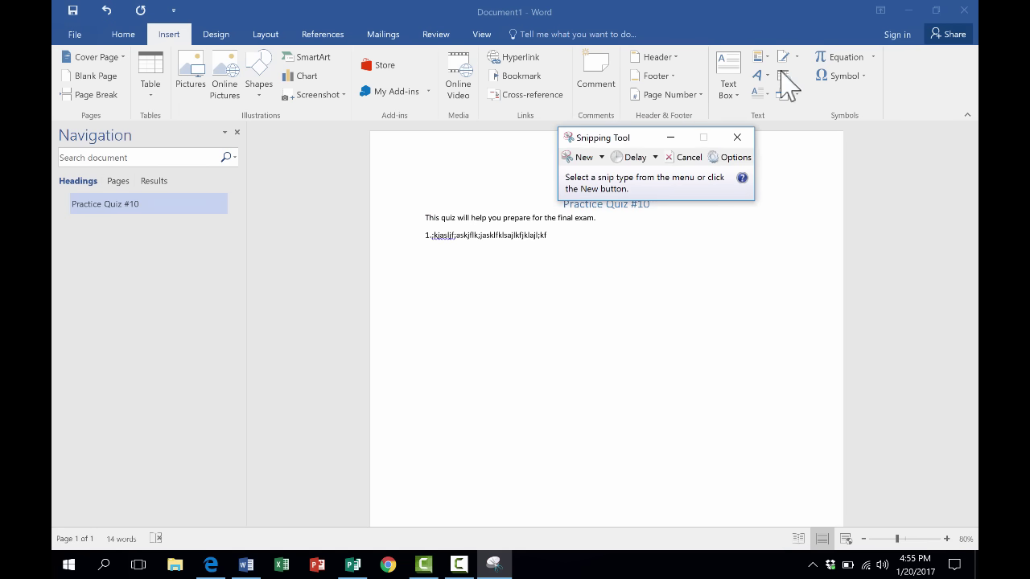
Minimize Word, enlarge the Edge window, and place Snipping Tool at the top right beside it
left_click(910, 11)
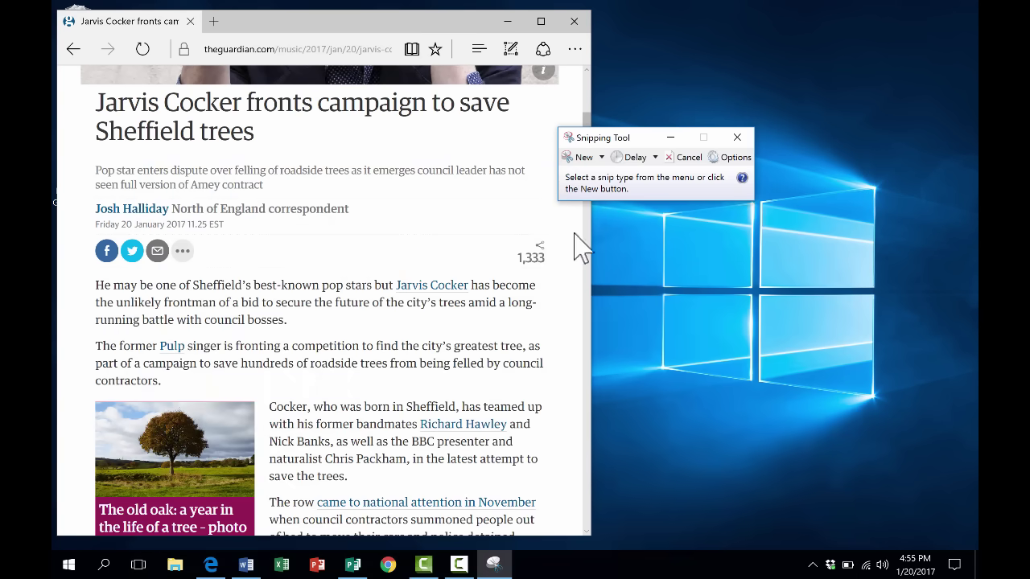
left_click(581, 525)
scroll(581, 525, "down", 1)
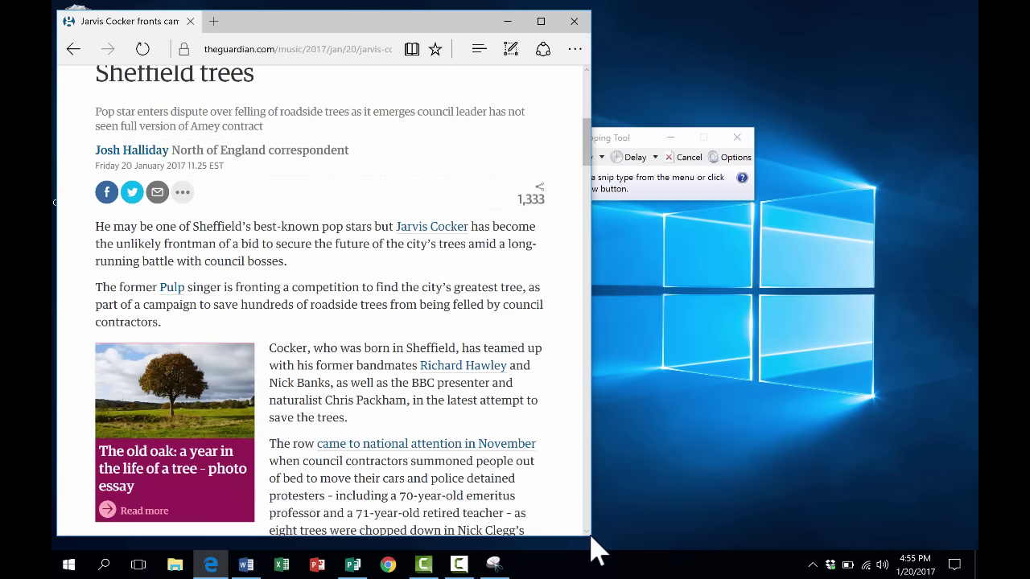
left_click_drag(592, 535, 739, 549)
left_click(747, 155)
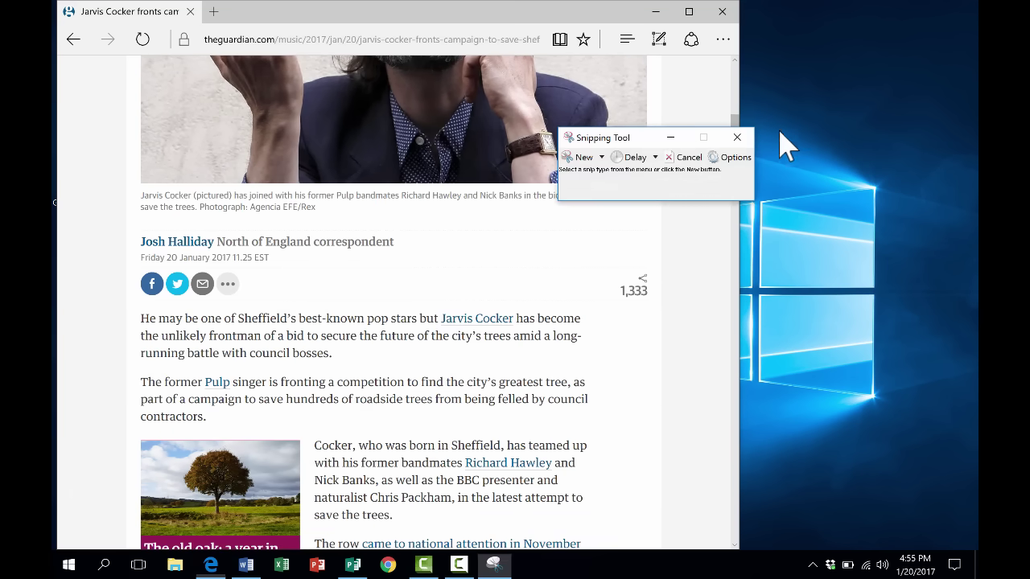
left_click_drag(658, 135, 851, 51)
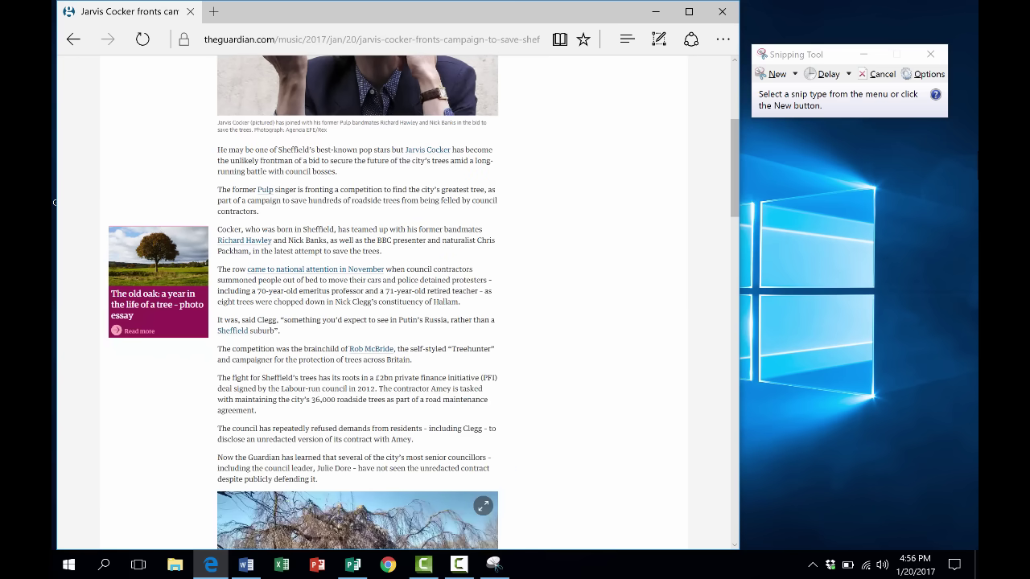
Resize Edge and scroll the article to the council-contract passage and weeping beech photo
left_click_drag(732, 138, 529, 229)
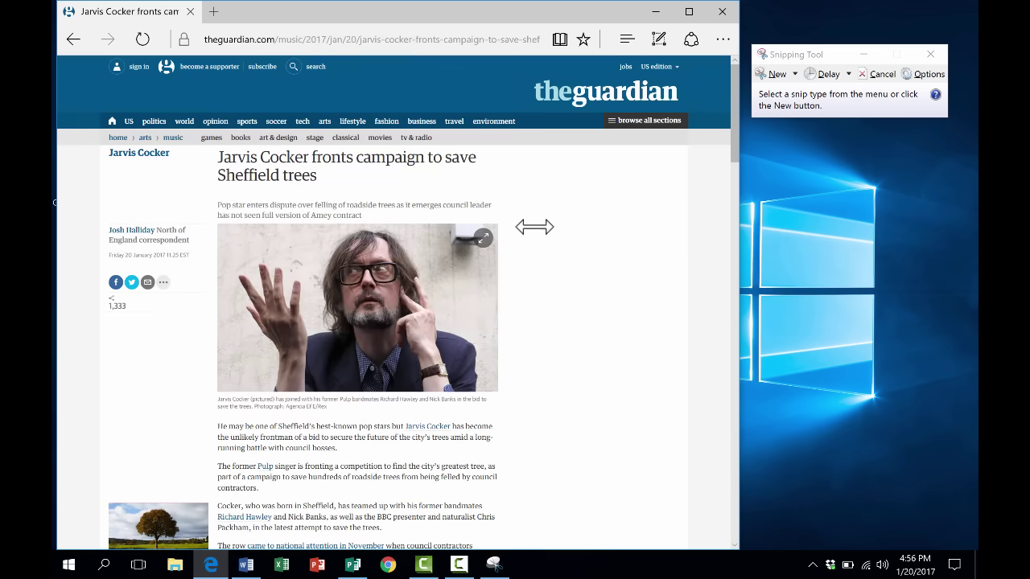
scroll(713, 143, "down", 3)
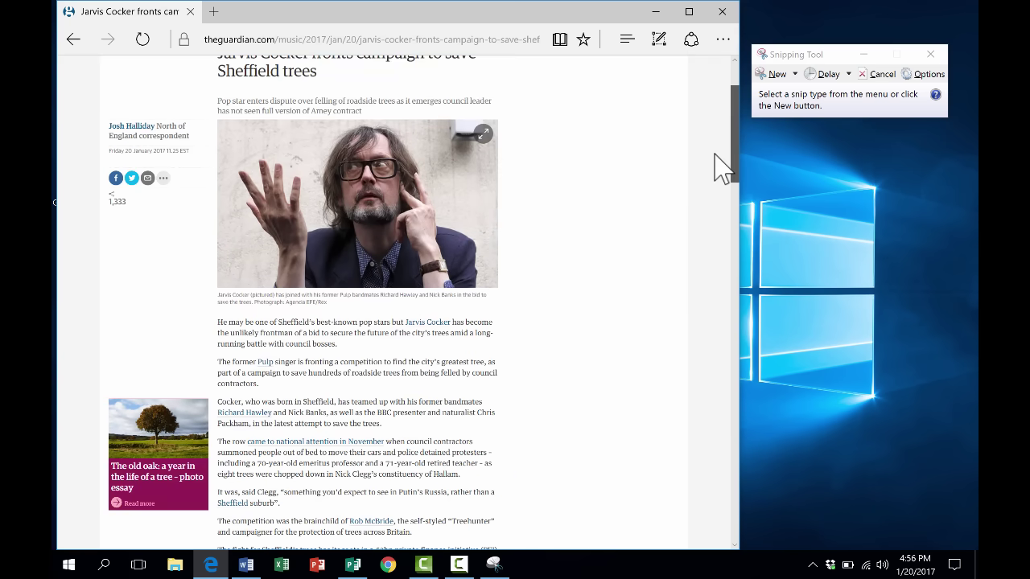
left_click_drag(715, 155, 712, 258)
scroll(711, 258, "up", 3)
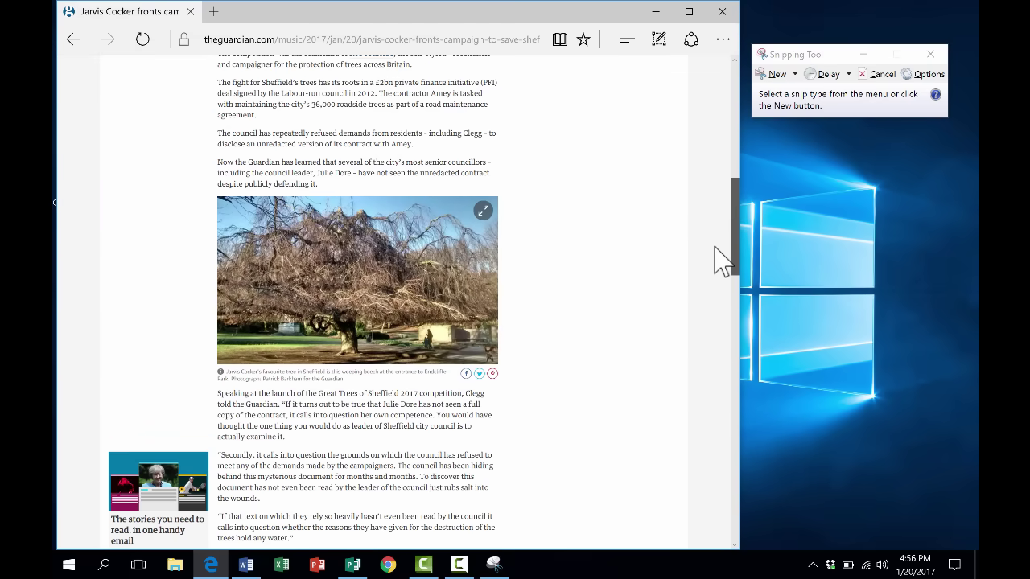
left_click(775, 50)
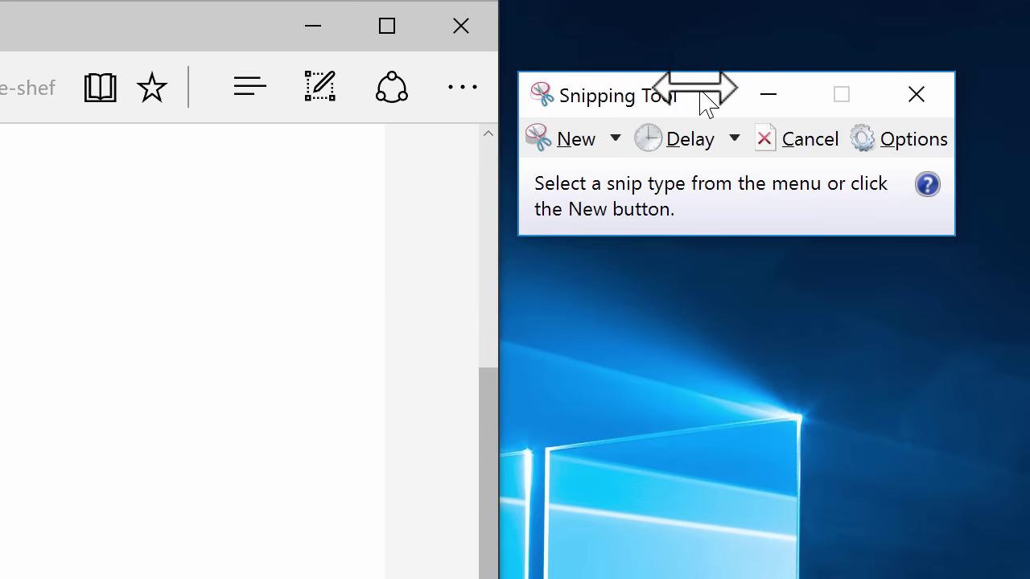
Snip a rectangle around the council paragraphs, the weeping beech photo and the following paragraph
left_click(574, 139)
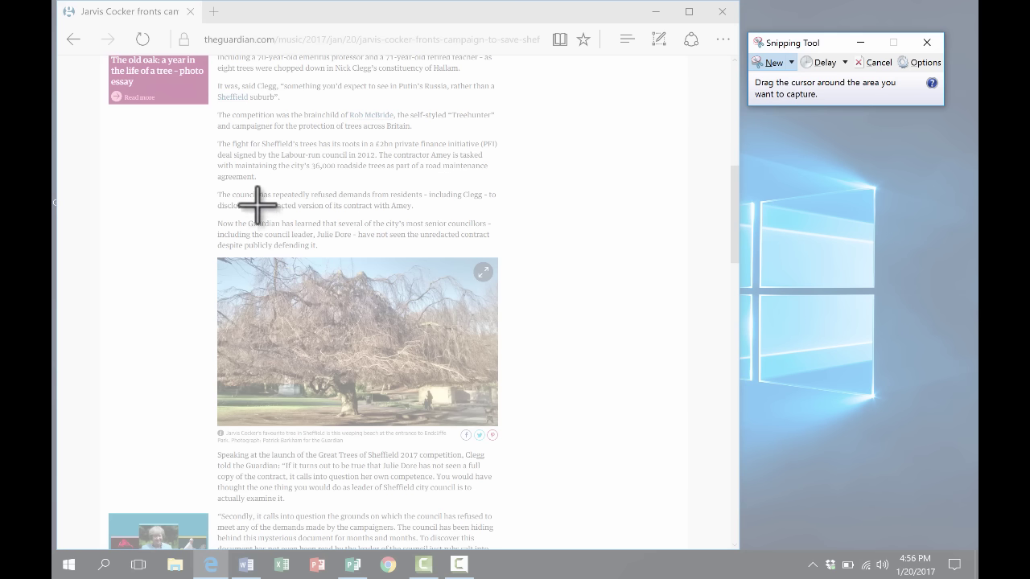
left_click_drag(209, 183, 518, 505)
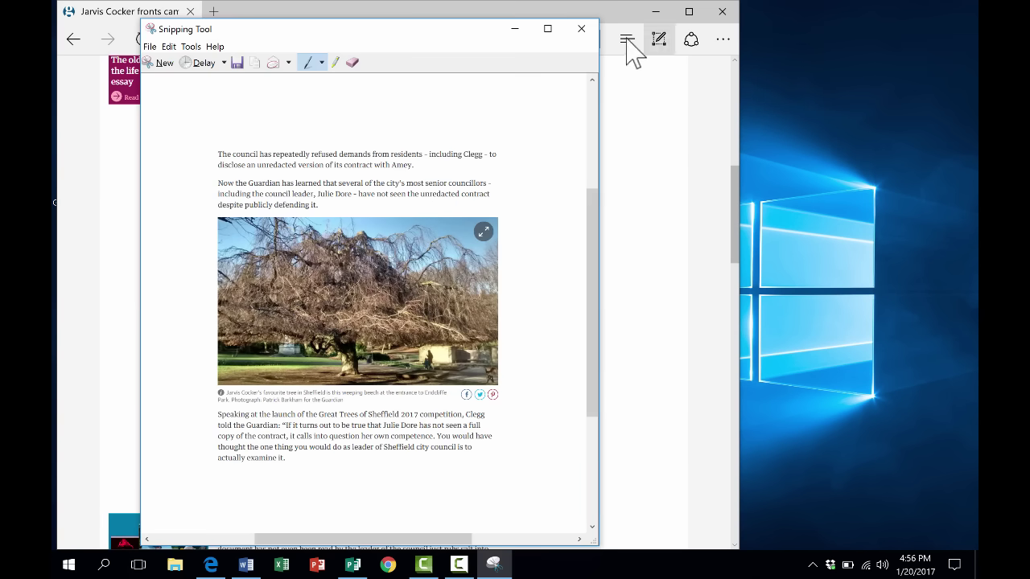
Move the snip editor aside, close Edge, and draw a pen stroke on the snip
left_click_drag(456, 32, 475, 13)
left_click(722, 12)
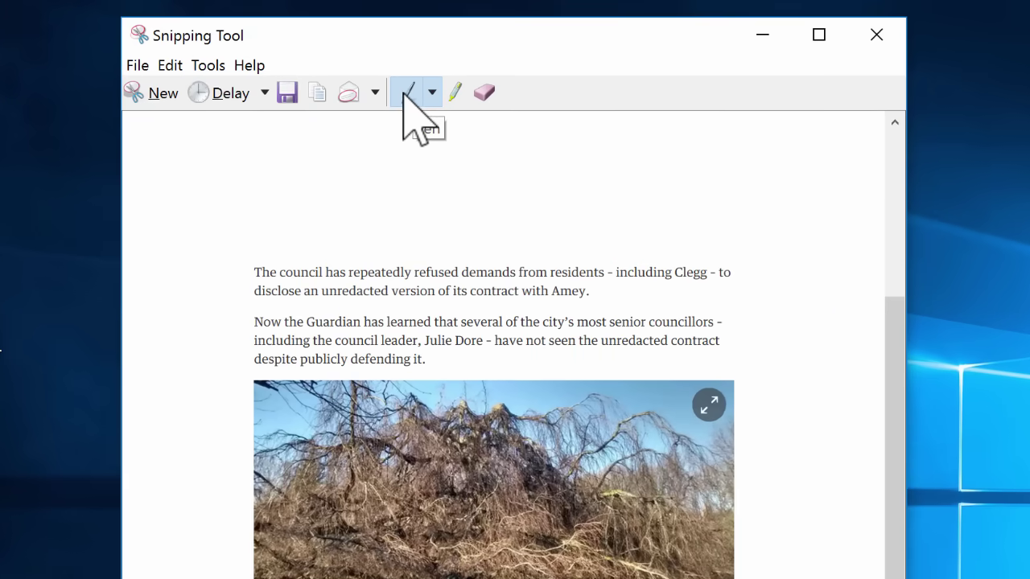
scroll(418, 269, "up", 1)
left_click_drag(405, 298, 482, 407)
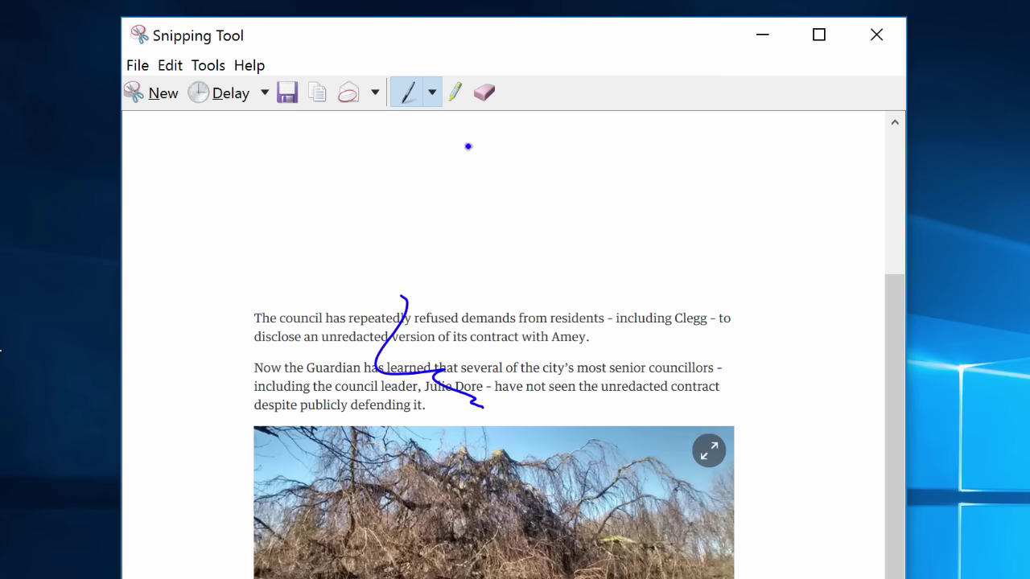
Highlight 'from residents - including Clegg - to' and 'contract with Amey.' in yellow, then erase the pen stroke
left_click(455, 93)
left_click_drag(528, 301, 738, 305)
left_click_drag(490, 328, 594, 332)
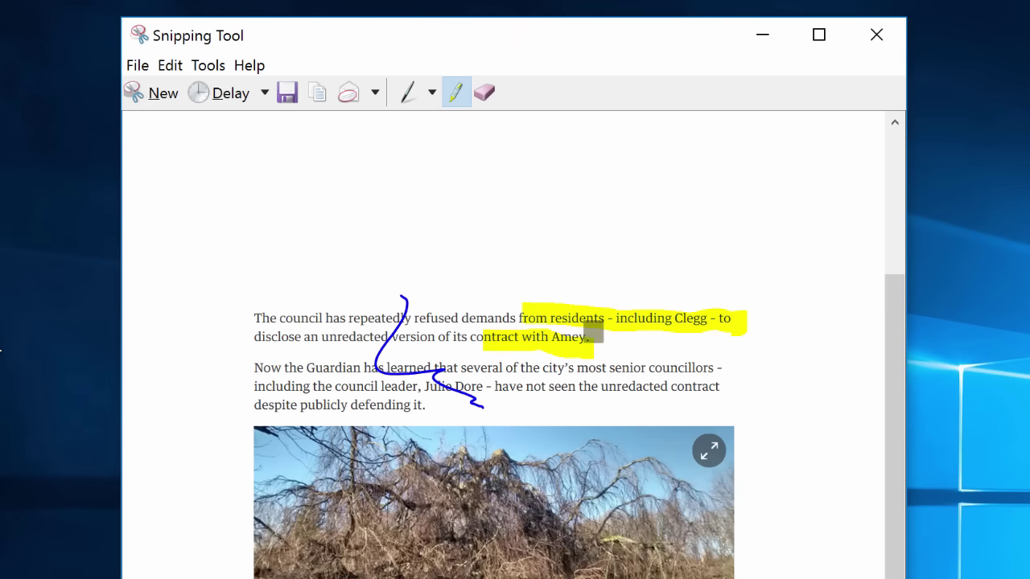
left_click(485, 93)
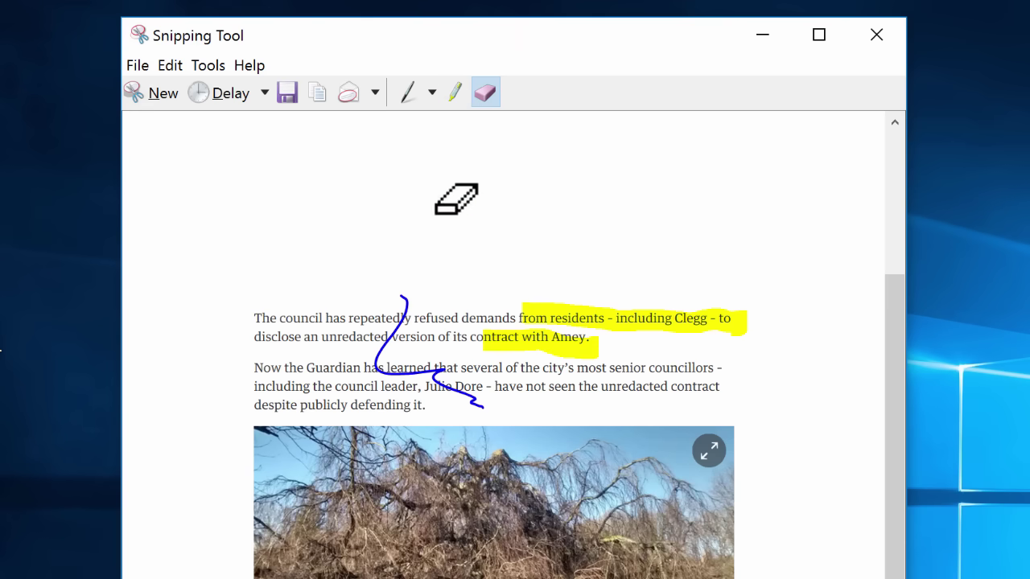
left_click(410, 303)
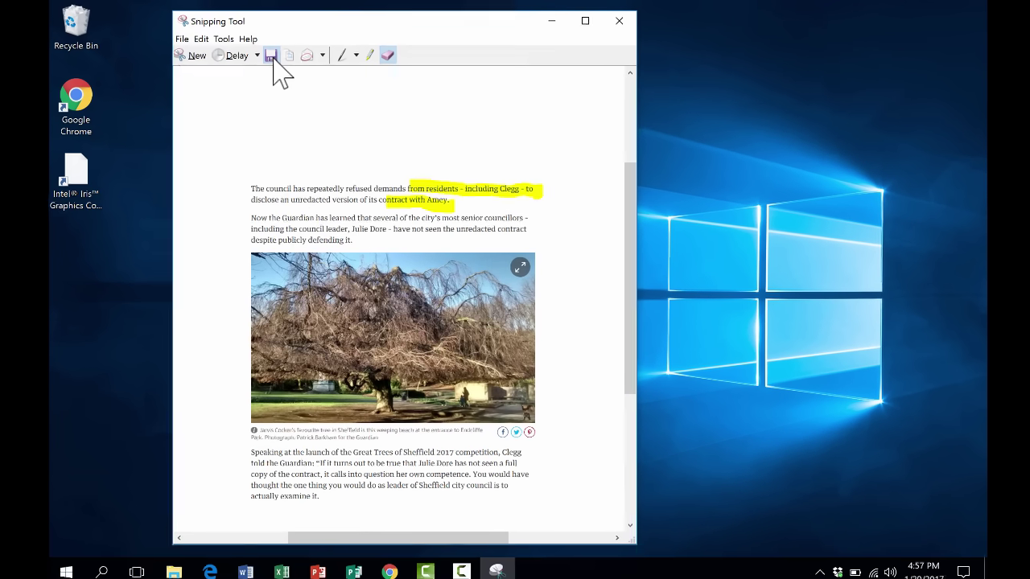
Save the highlighted snip to the Desktop as 'Capture' in PNG format
left_click(277, 72)
left_click(230, 197)
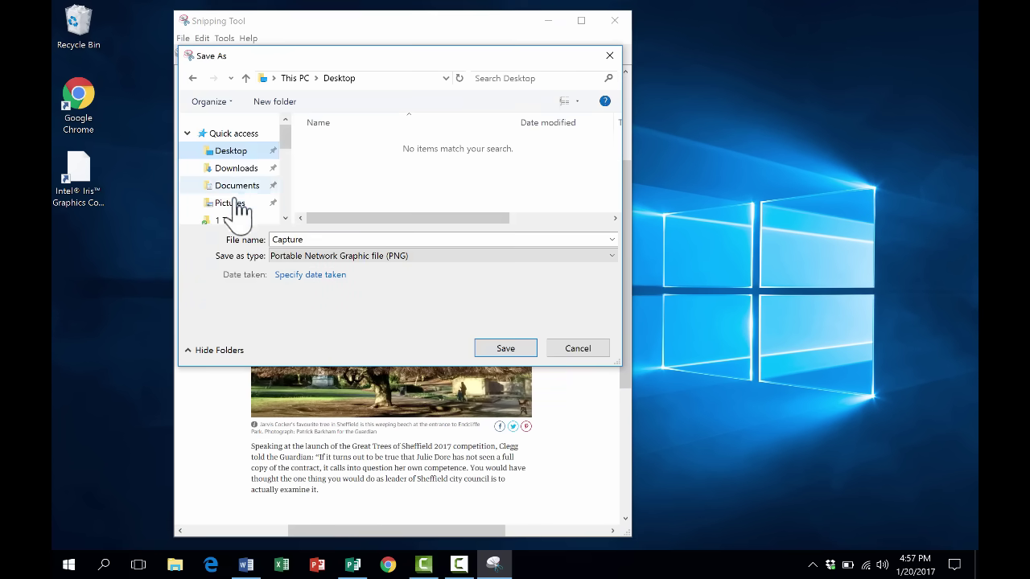
left_click(604, 253)
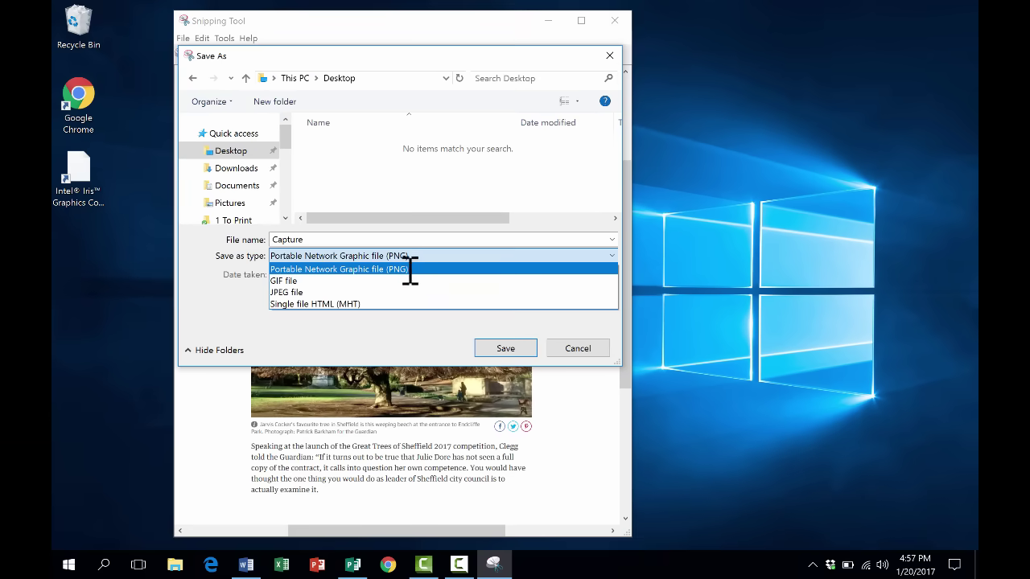
left_click(410, 269)
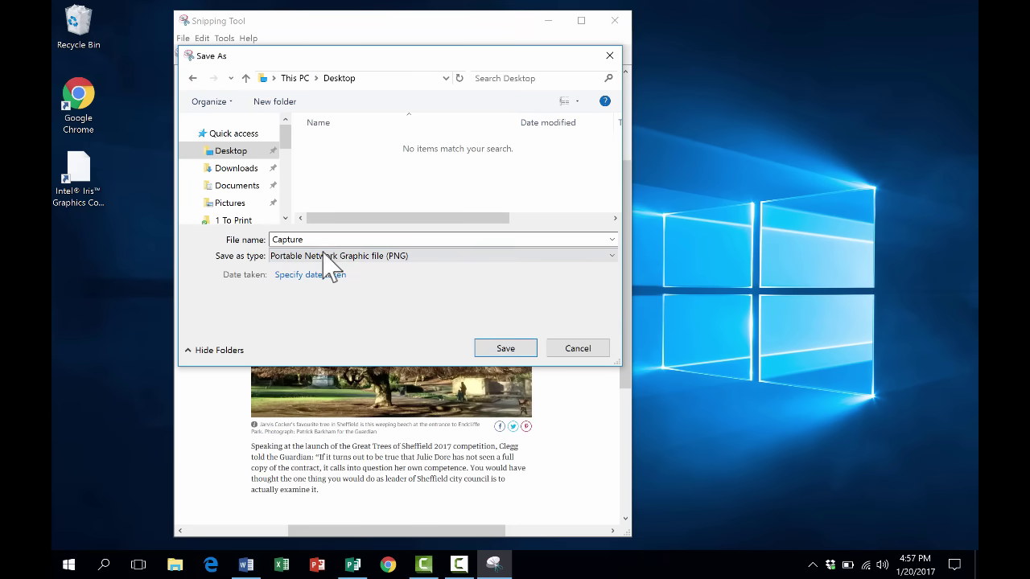
left_click(502, 354)
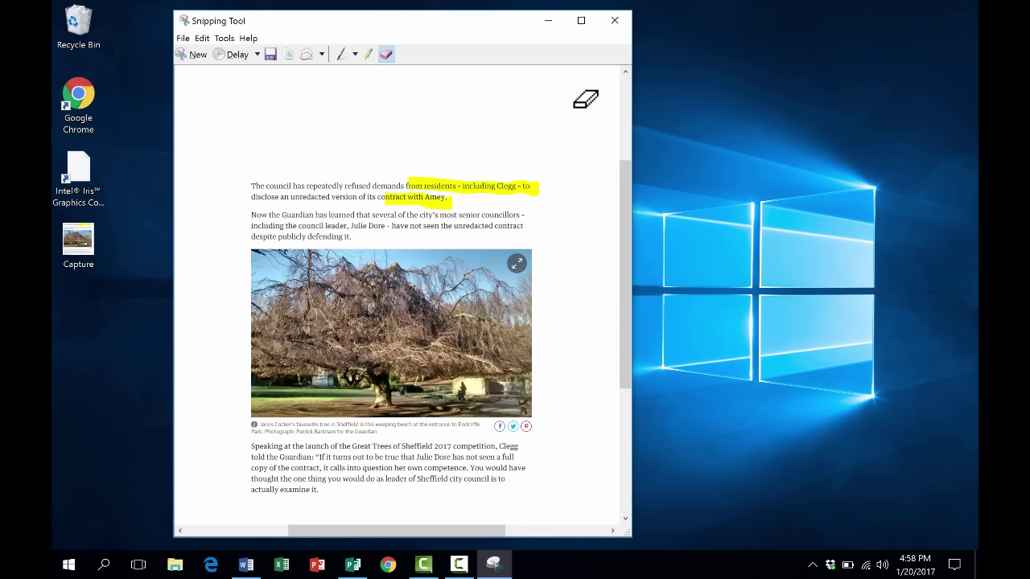
Close Snipping Tool, open Capture.PNG from the desktop in Photos, and search Windows for 'snip'
left_click(615, 20)
double_click(78, 241)
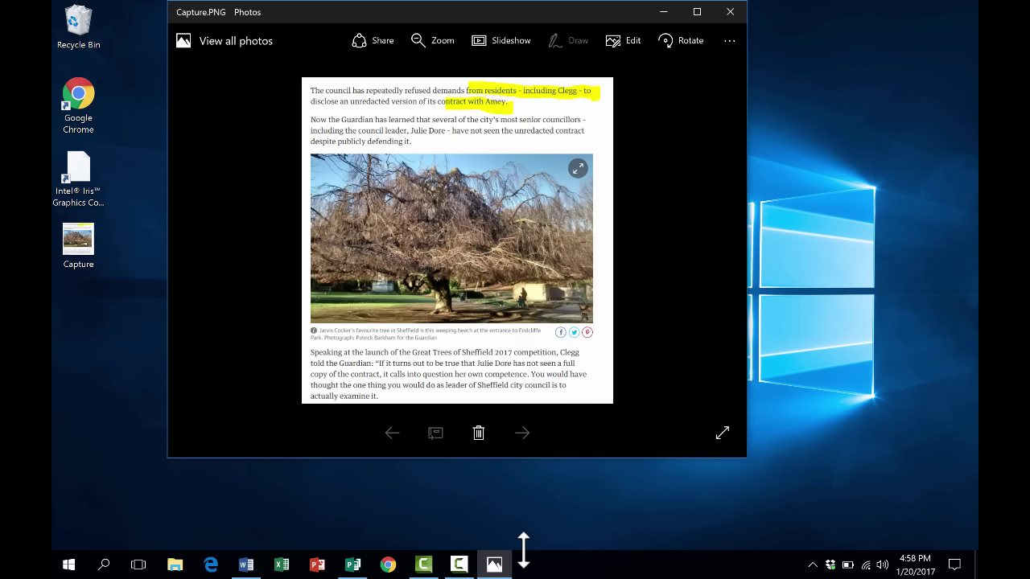
left_click(106, 561)
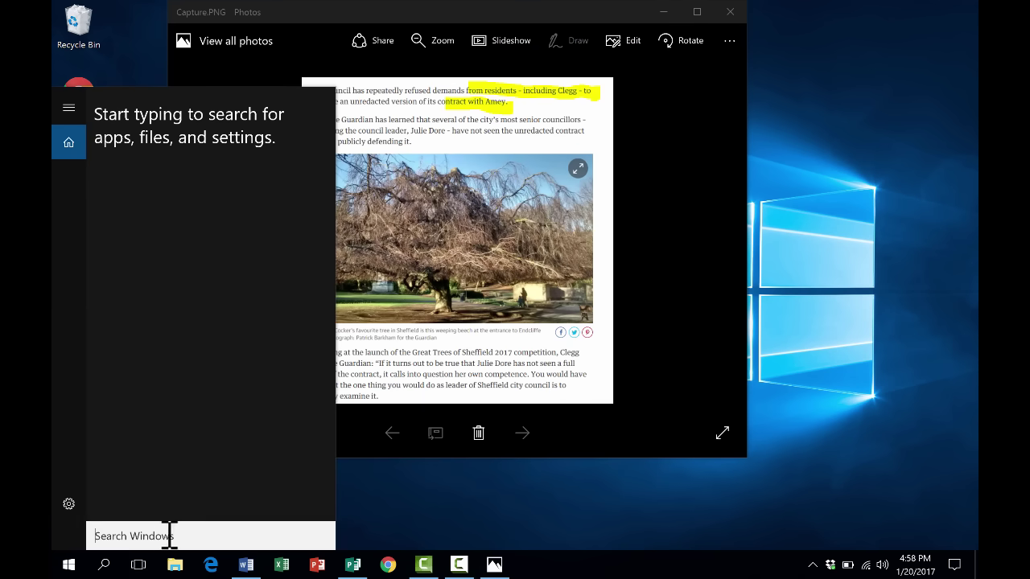
type("snipp")
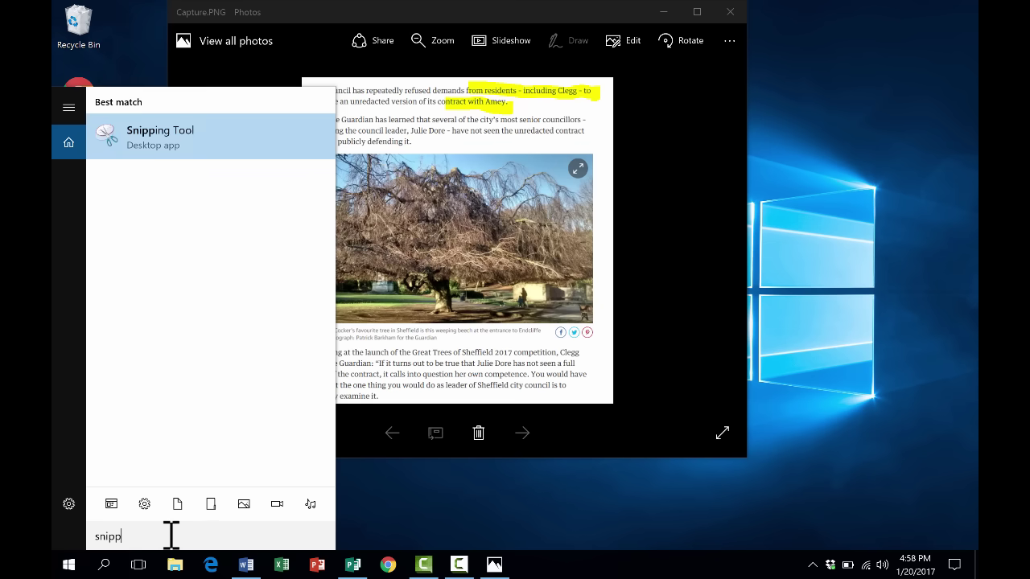
Launch Snipping Tool from the search results and pin it to the taskbar
left_click(165, 144)
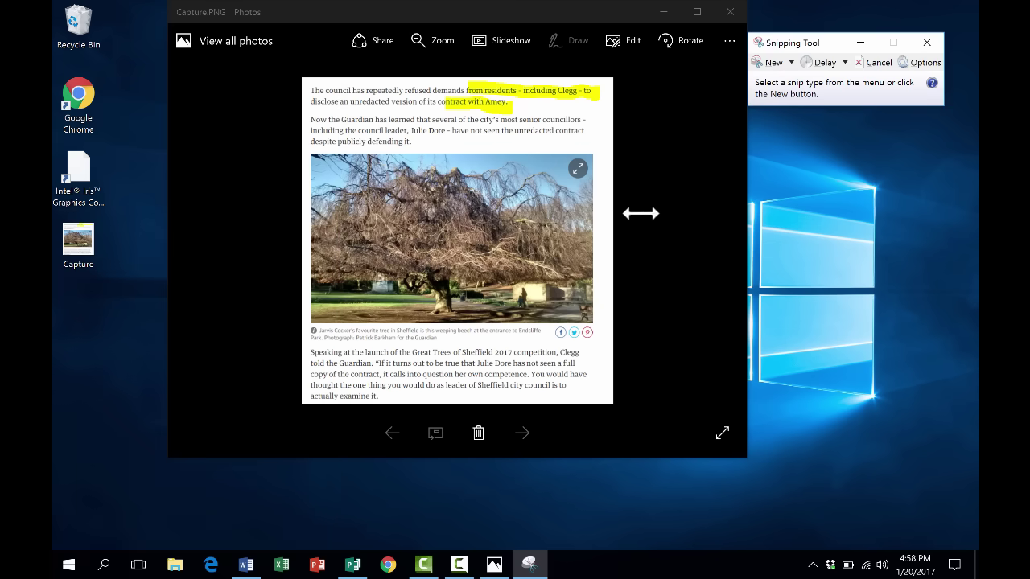
key("ctrl+plus")
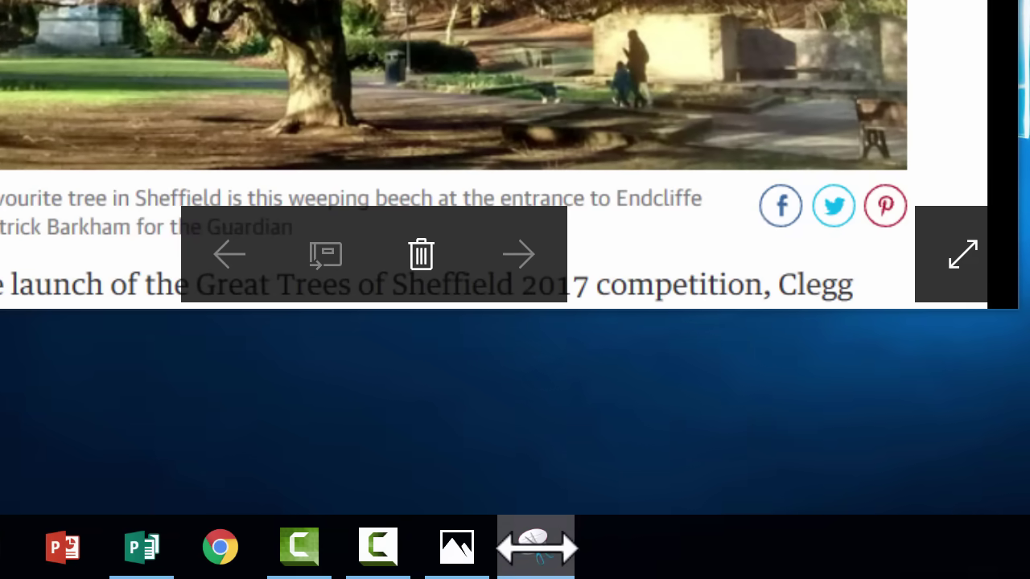
right_click(537, 549)
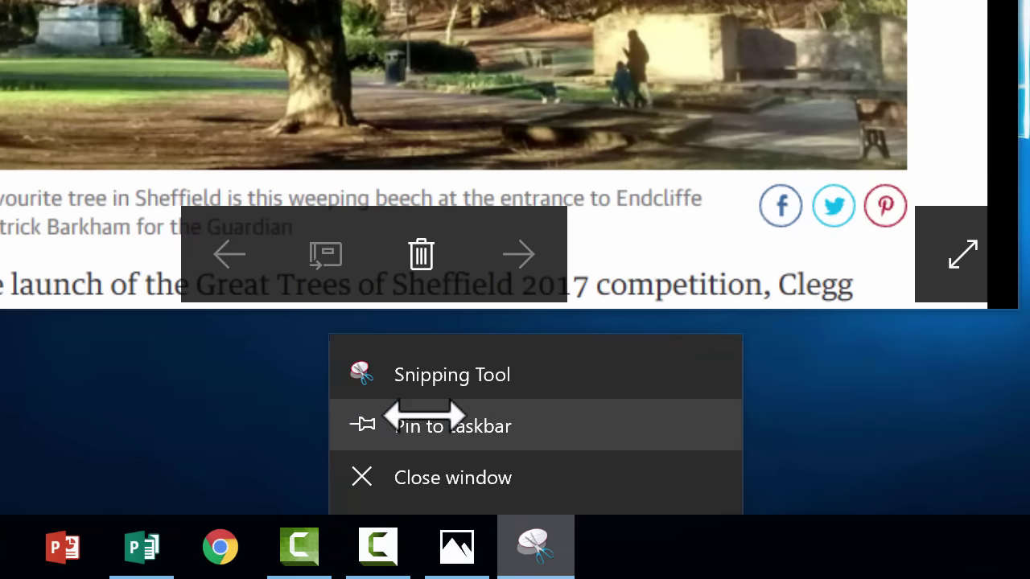
left_click(424, 416)
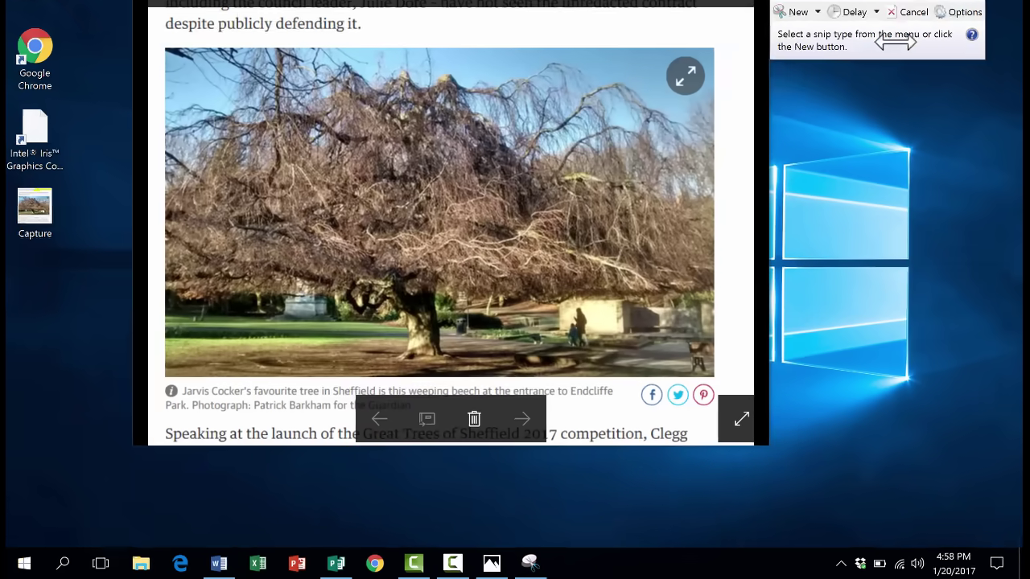
Close Snipping Tool and Photos, then relaunch Snipping Tool from its pinned taskbar icon
left_click(926, 39)
left_click(724, 18)
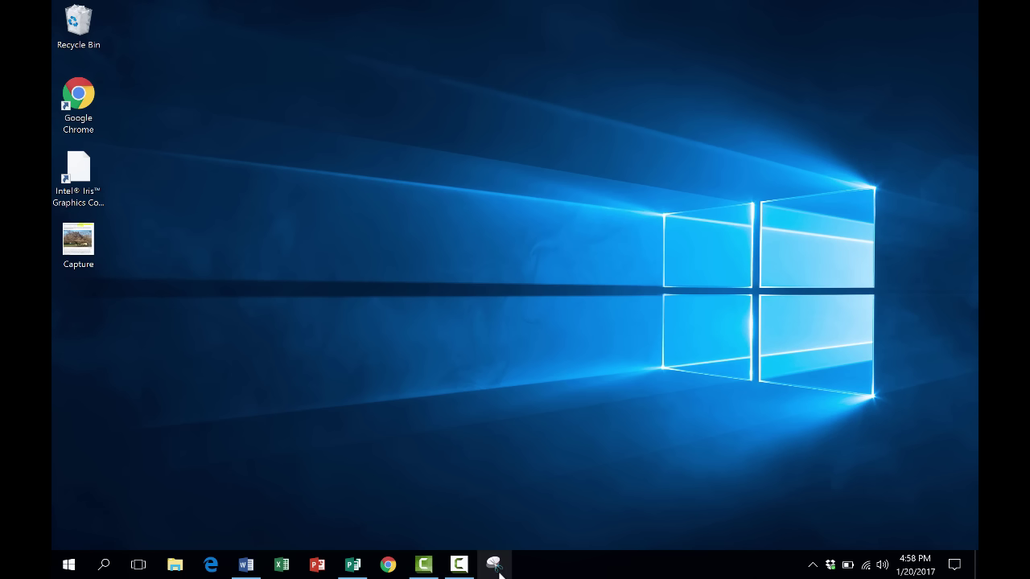
left_click(494, 565)
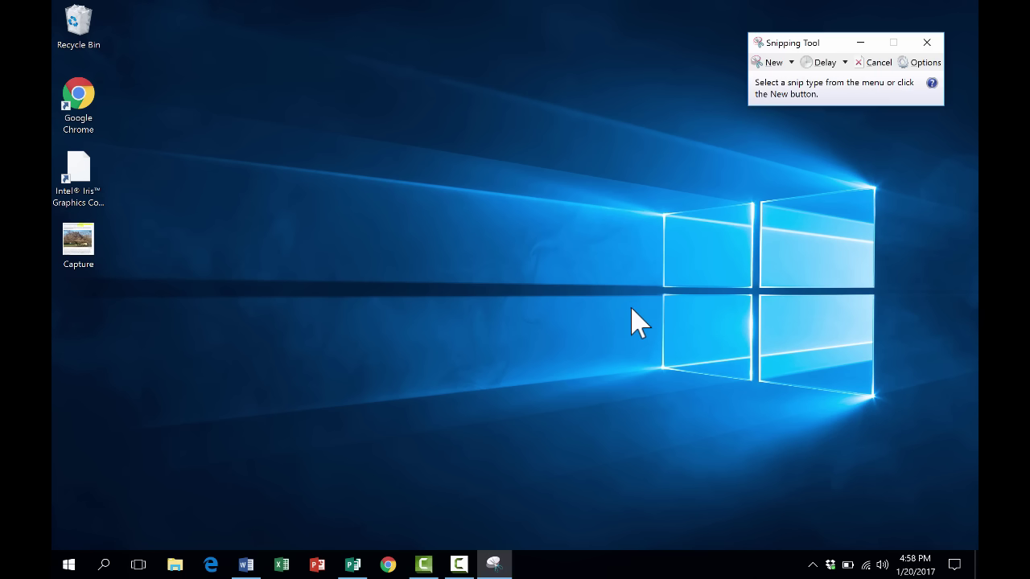